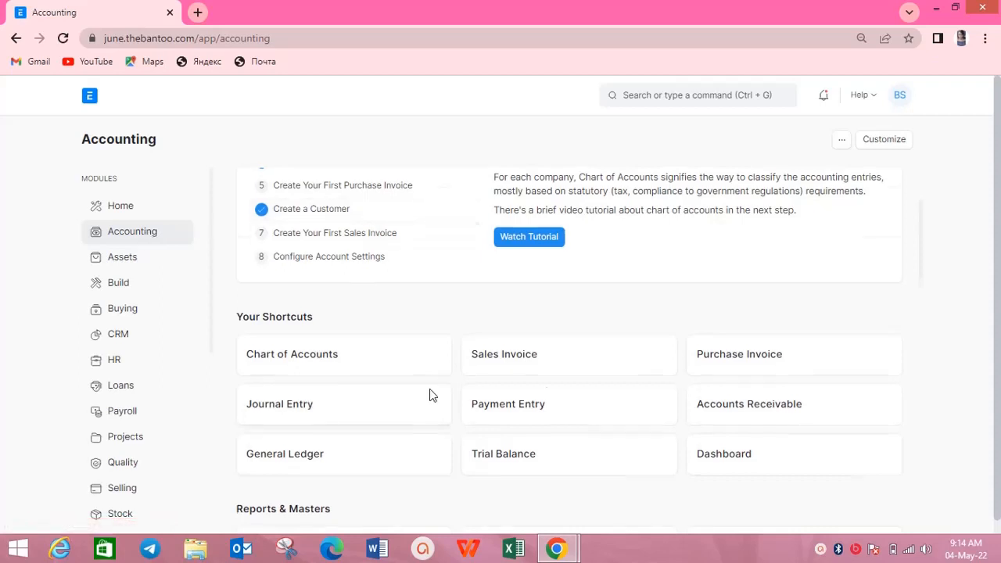
Open the General Ledger report from the Accounting module's Reports & Masters section
scroll(430, 395, down, 5)
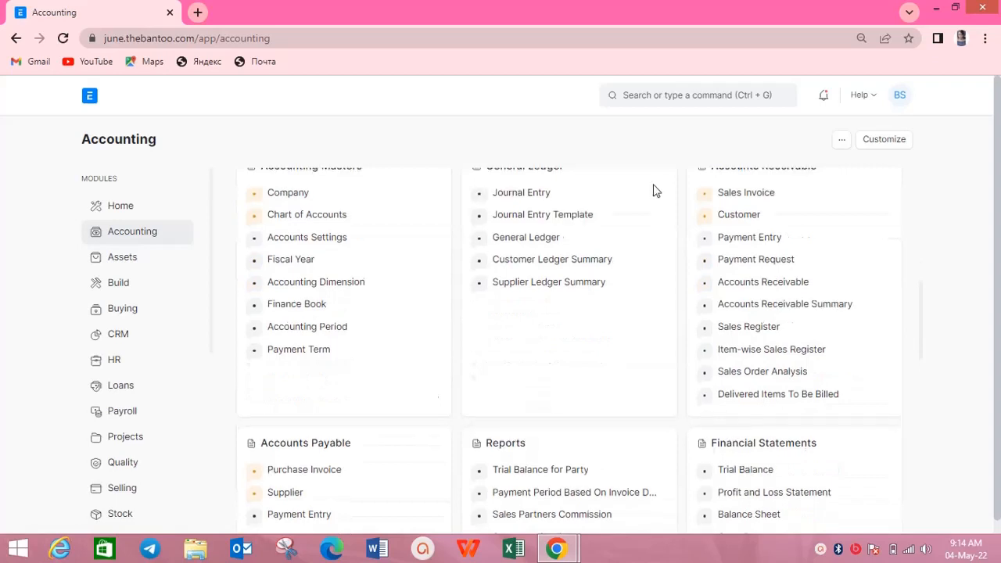
scroll(538, 245, up, 2)
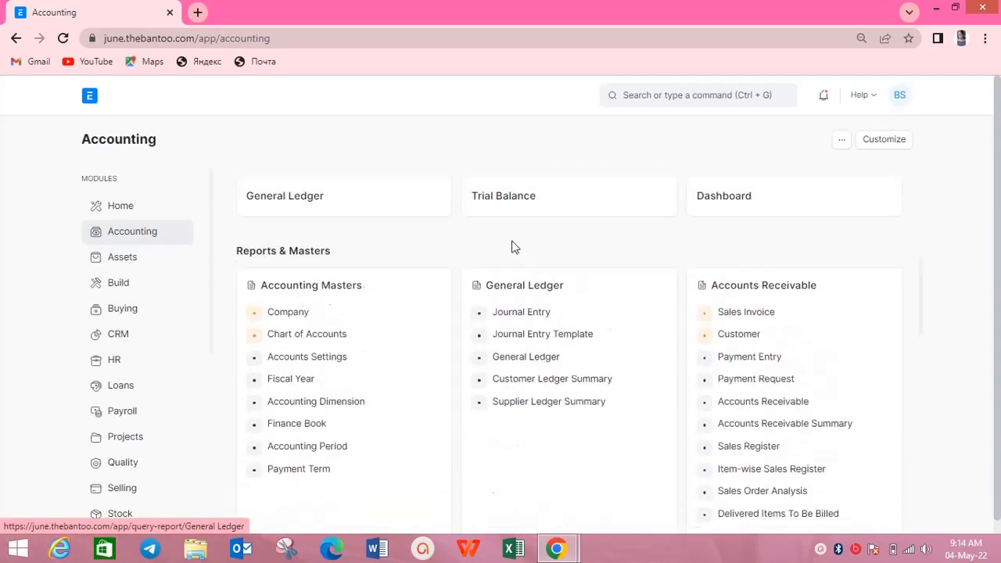
click(539, 364)
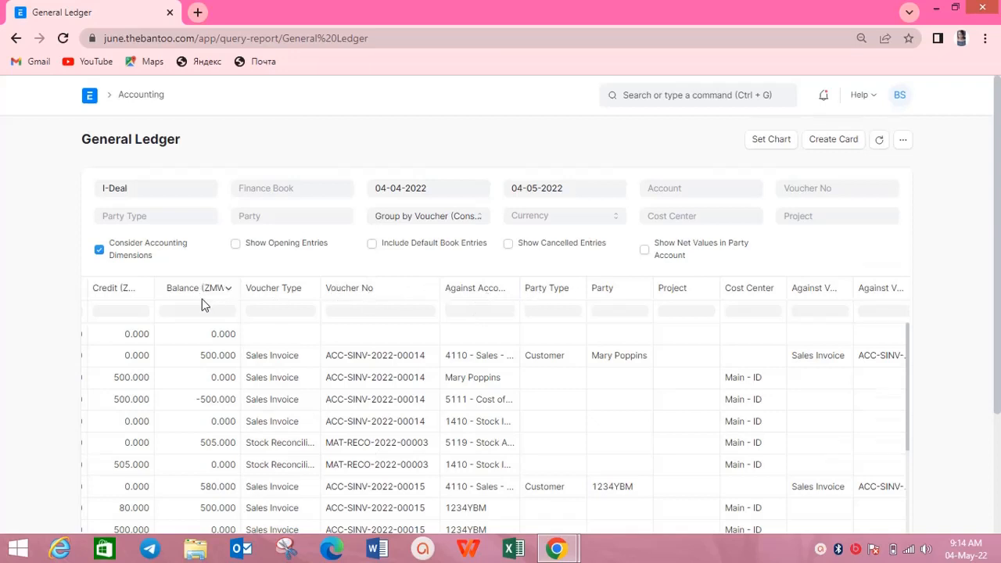
Examine the General Ledger entries across the account, debit, credit, balance, voucher, party and cost center columns, along with the report filters
scroll(202, 298, down, 2)
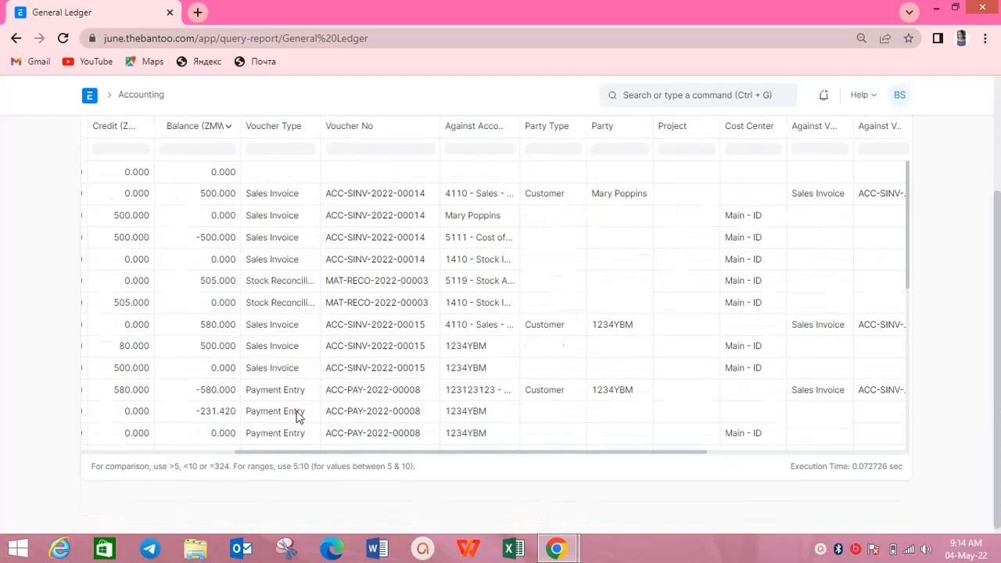
drag(273, 458, 172, 455)
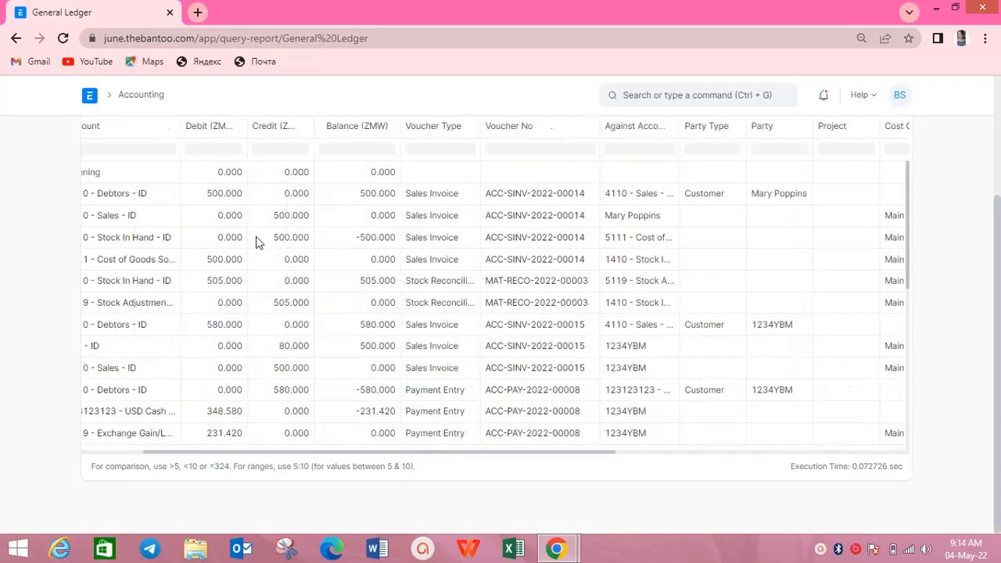
scroll(256, 236, up, 2)
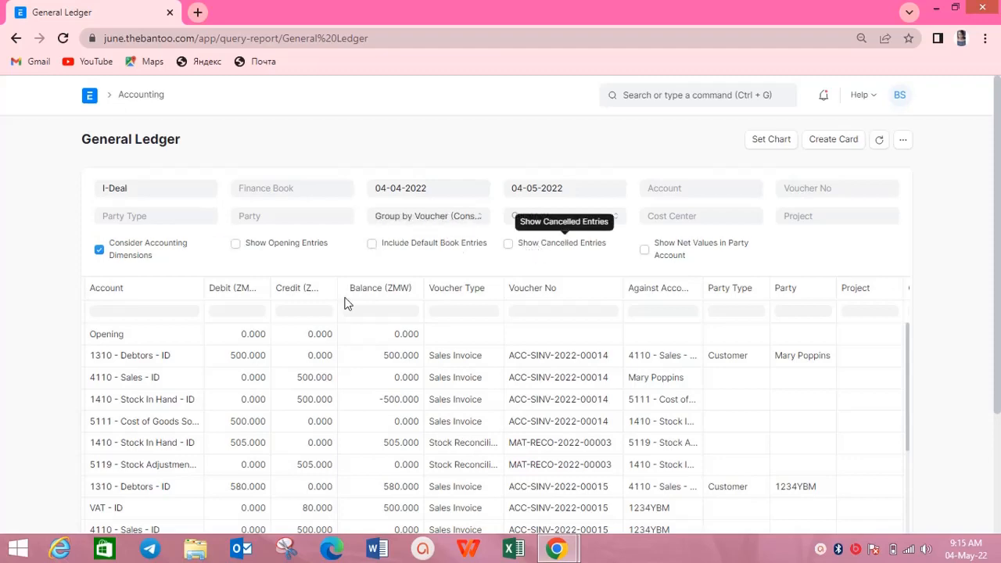
scroll(347, 300, down, 2)
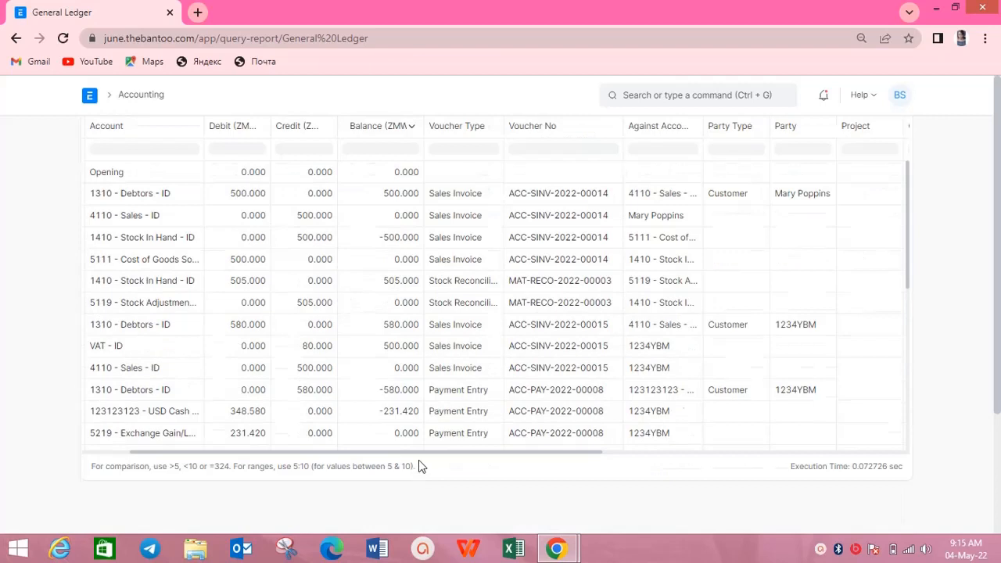
scroll(470, 461, down, 2)
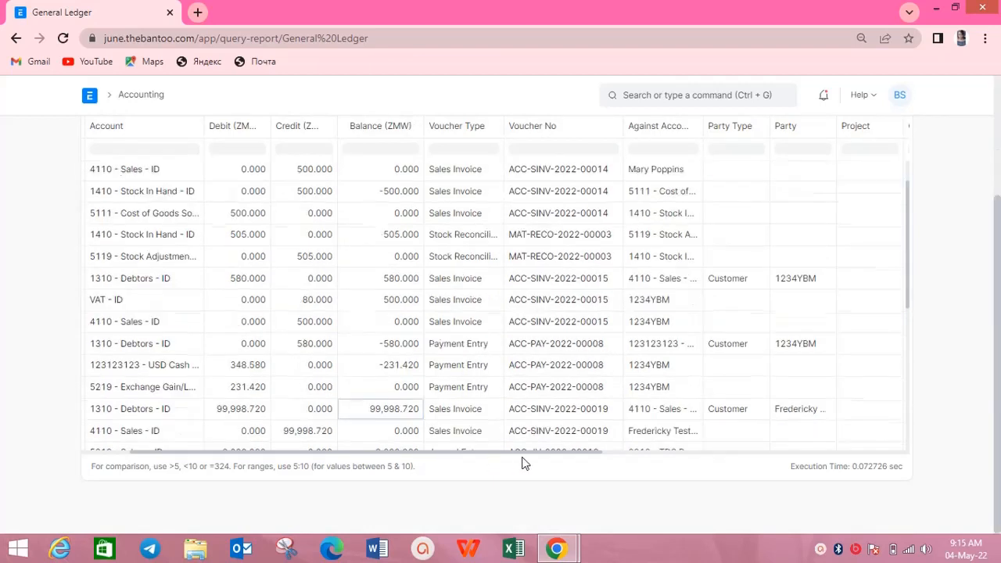
drag(561, 454, 653, 453)
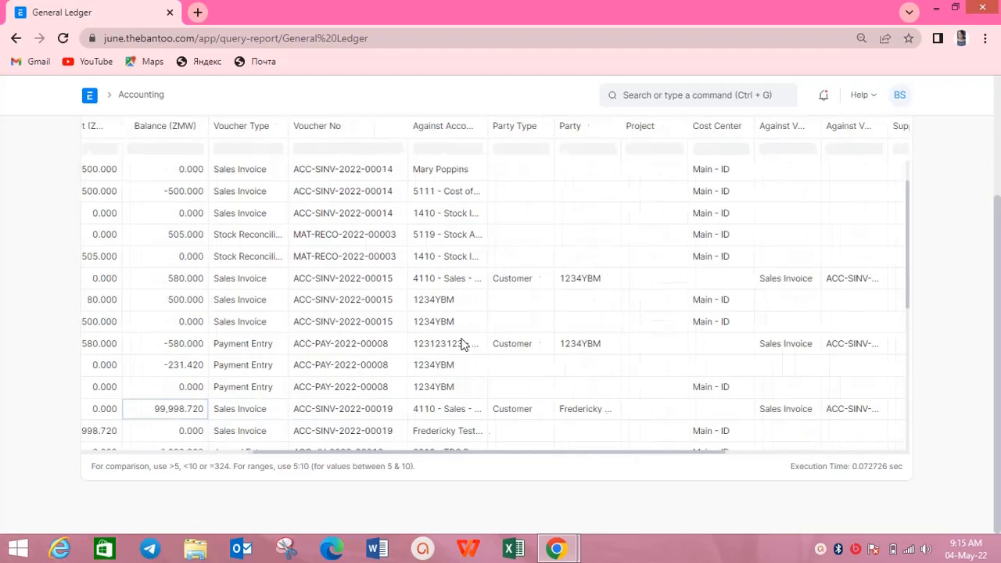
scroll(464, 347, up, 2)
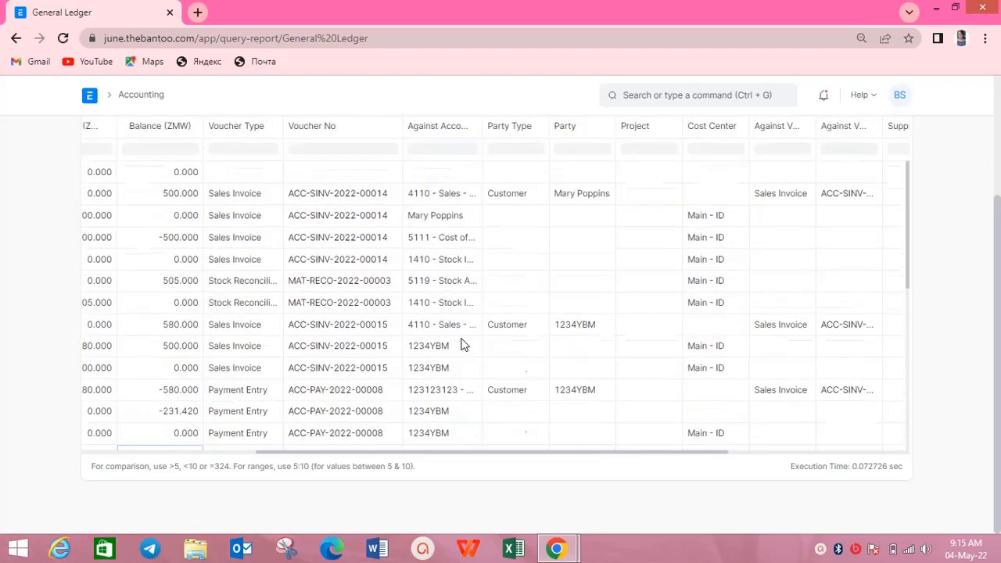
scroll(461, 345, up, 2)
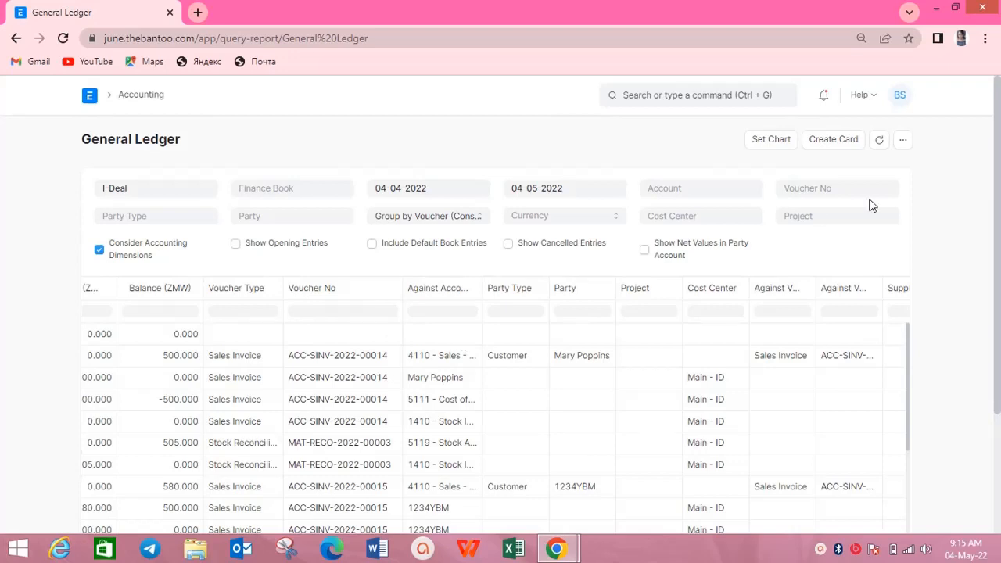
Try to generate a PDF of the General Ledger report in Landscape orientation without a letter head
click(903, 146)
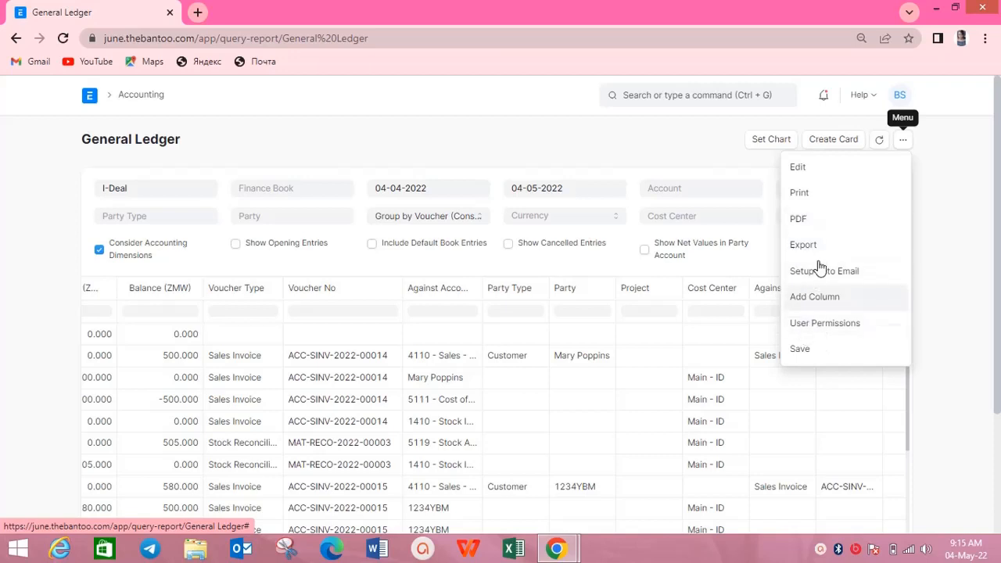
click(800, 224)
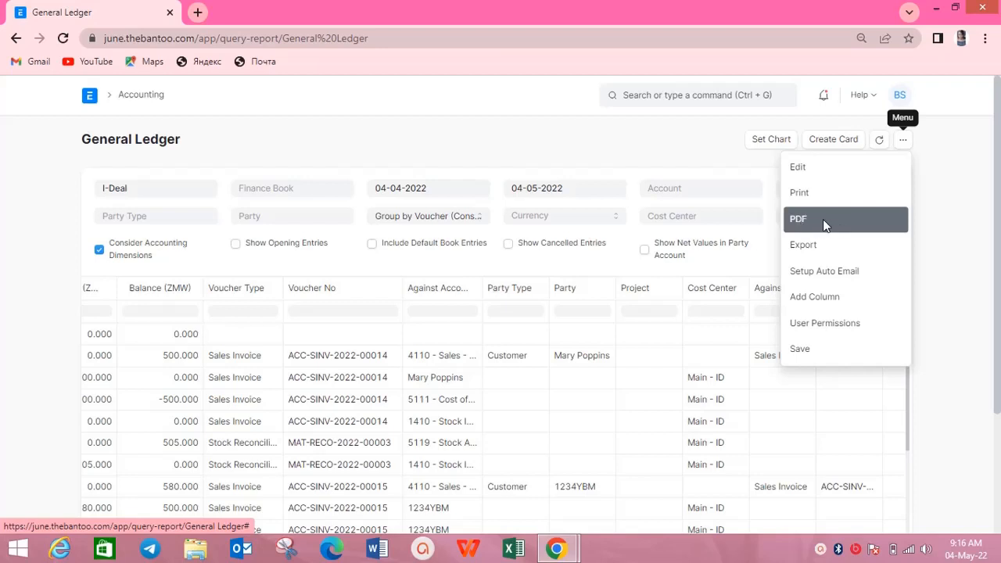
click(824, 221)
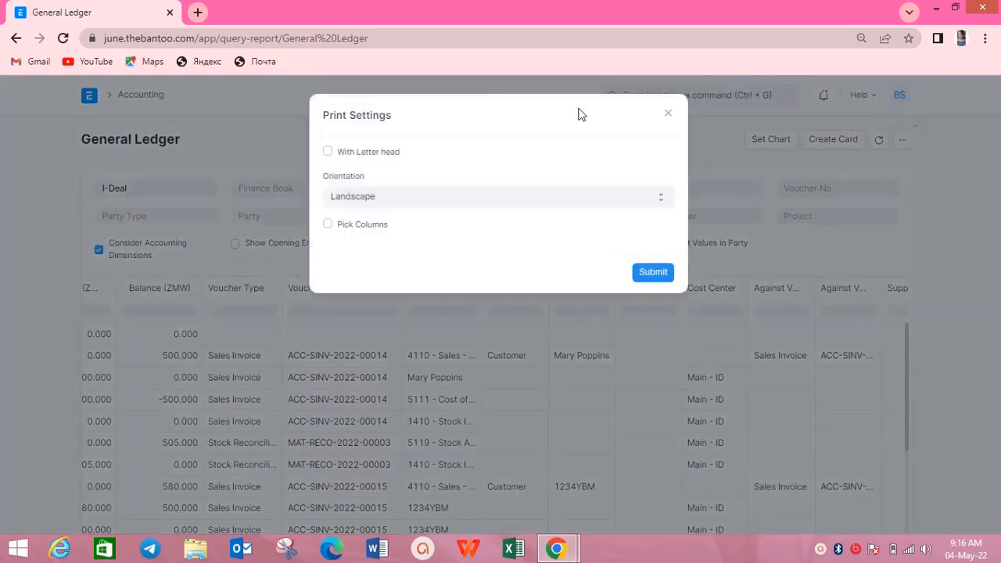
click(661, 199)
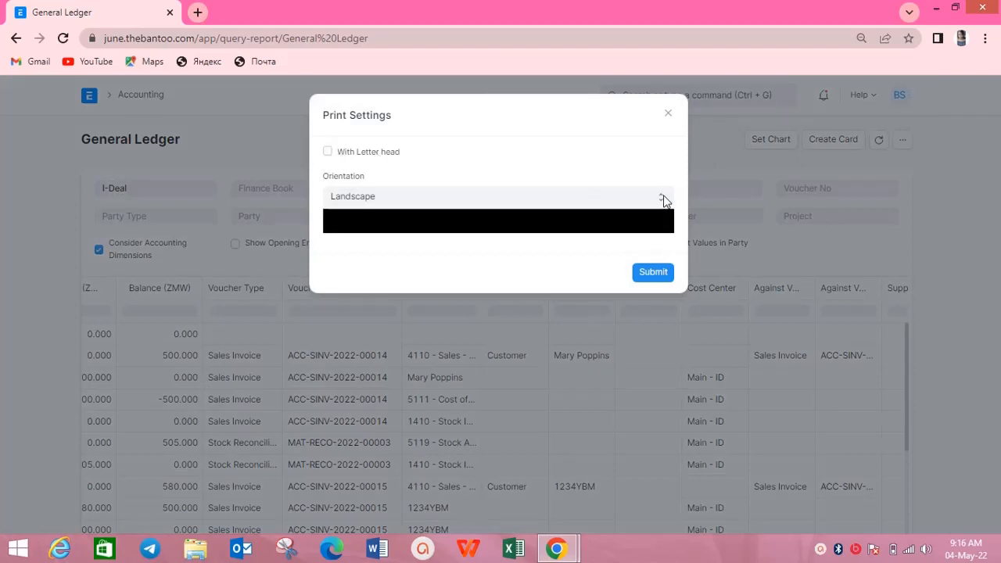
click(621, 204)
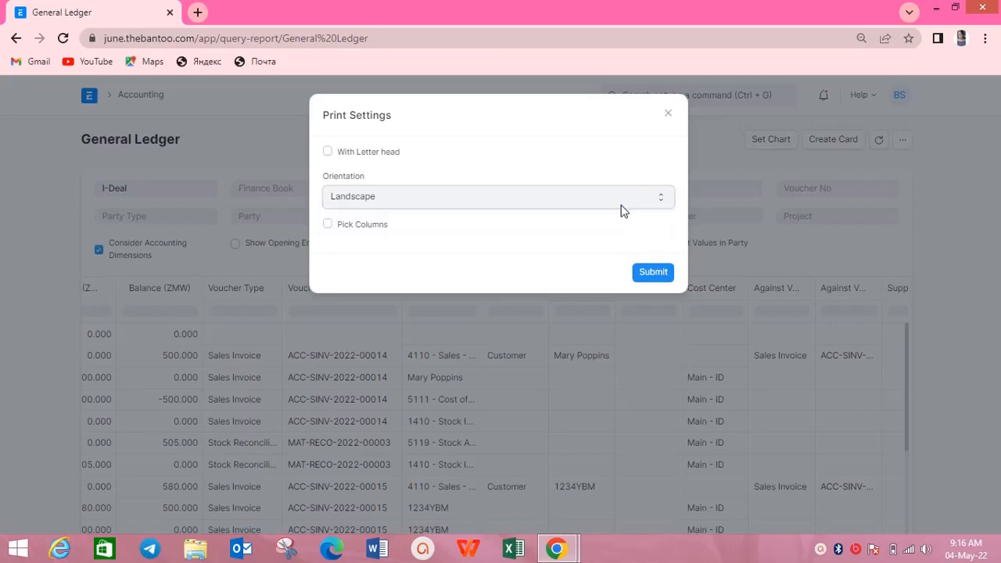
click(653, 273)
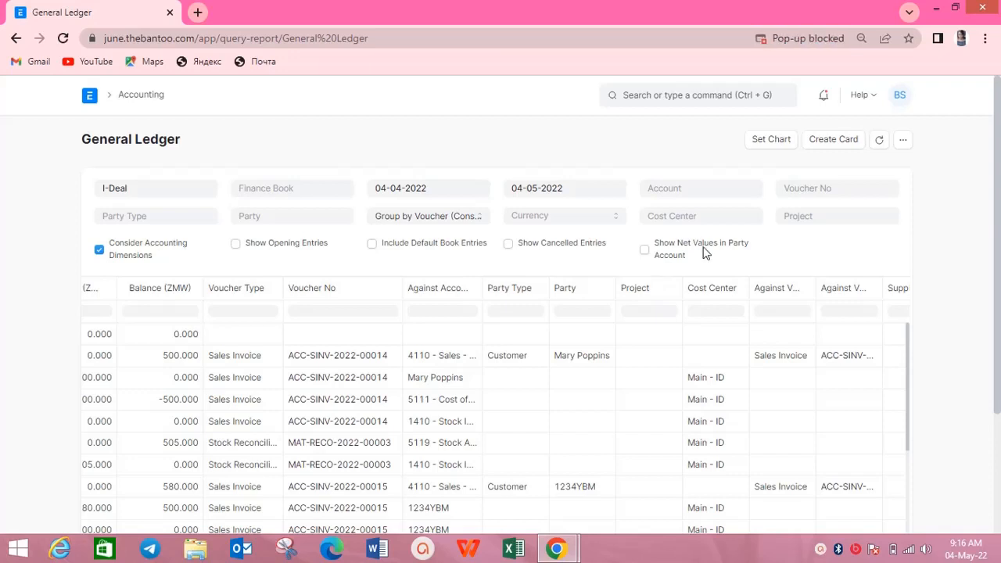
Export the General Ledger report in Excel format and download the file
click(904, 140)
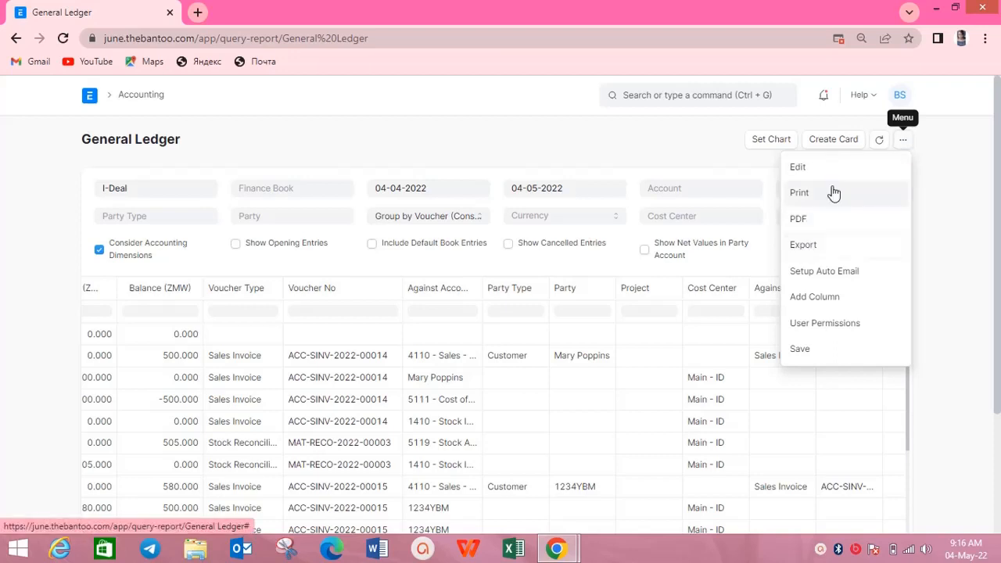
click(800, 247)
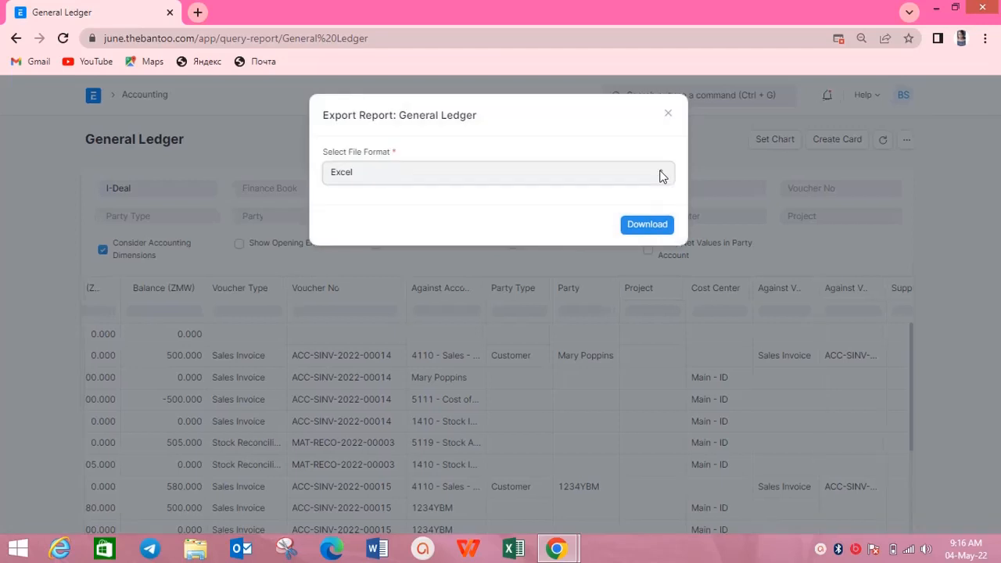
click(660, 176)
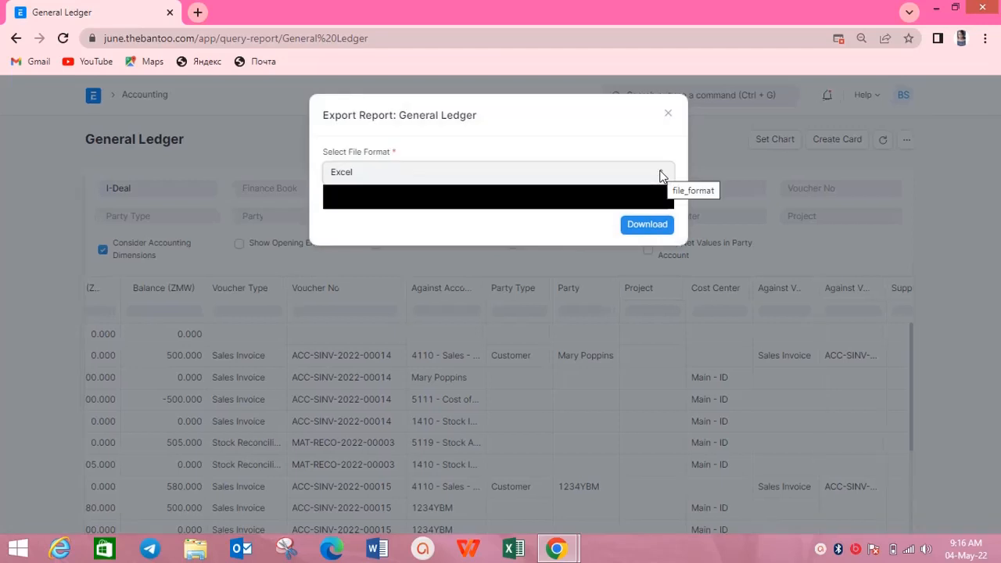
click(568, 232)
click(638, 229)
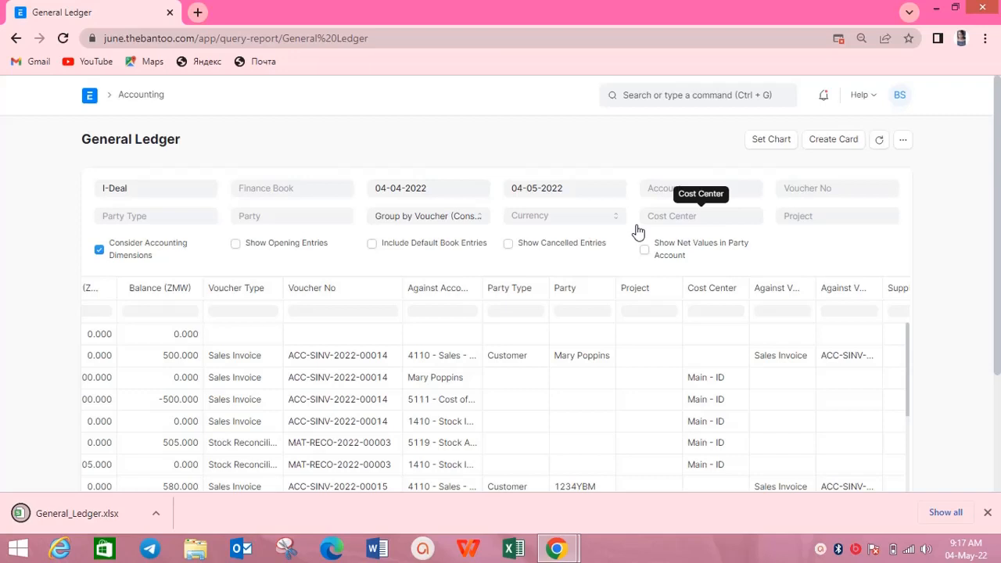
click(903, 141)
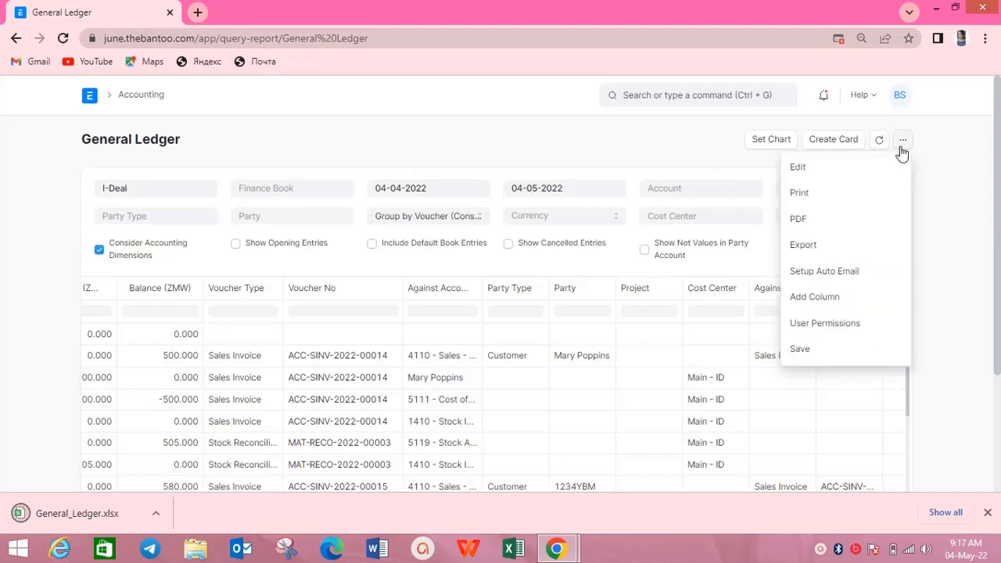
click(814, 298)
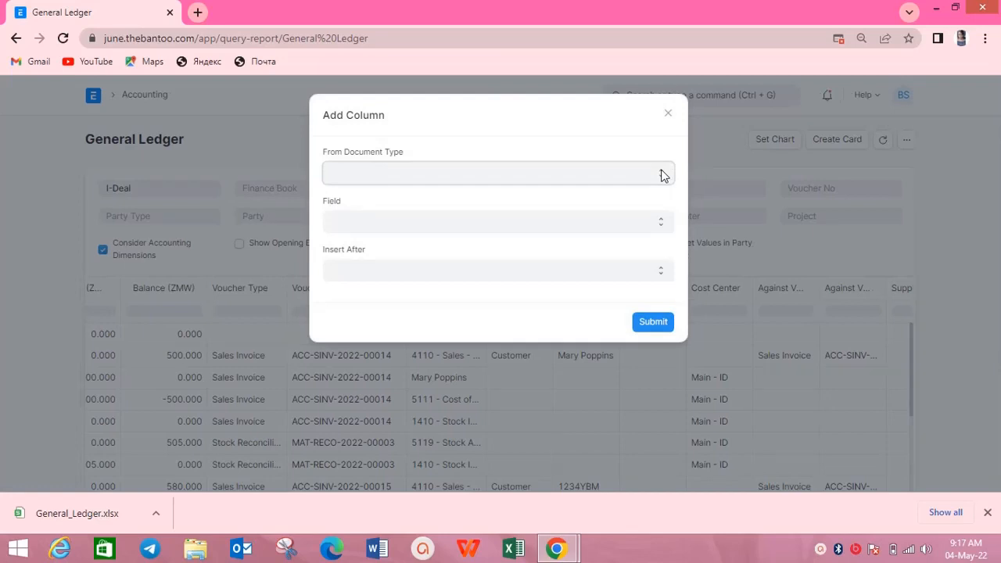
click(661, 174)
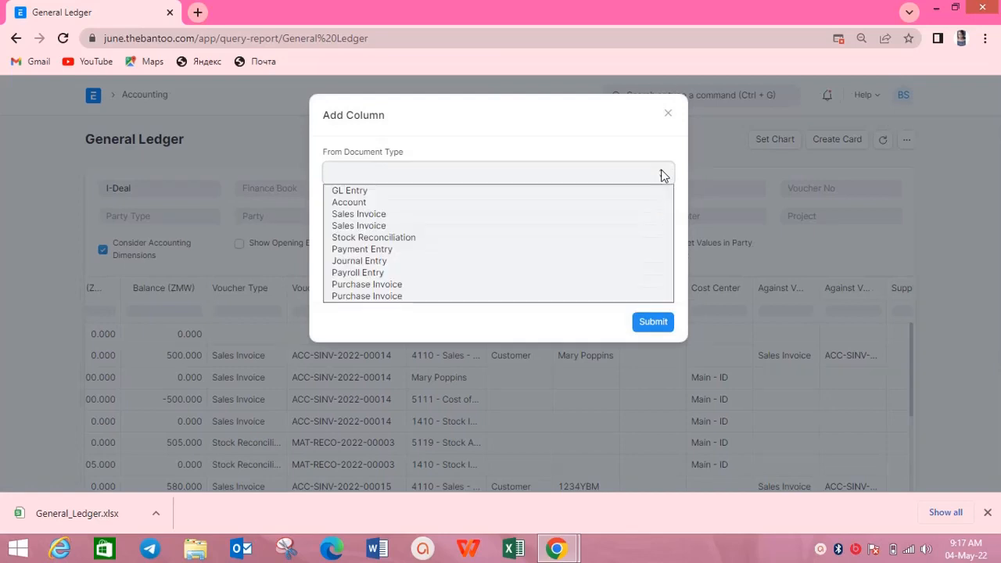
click(526, 261)
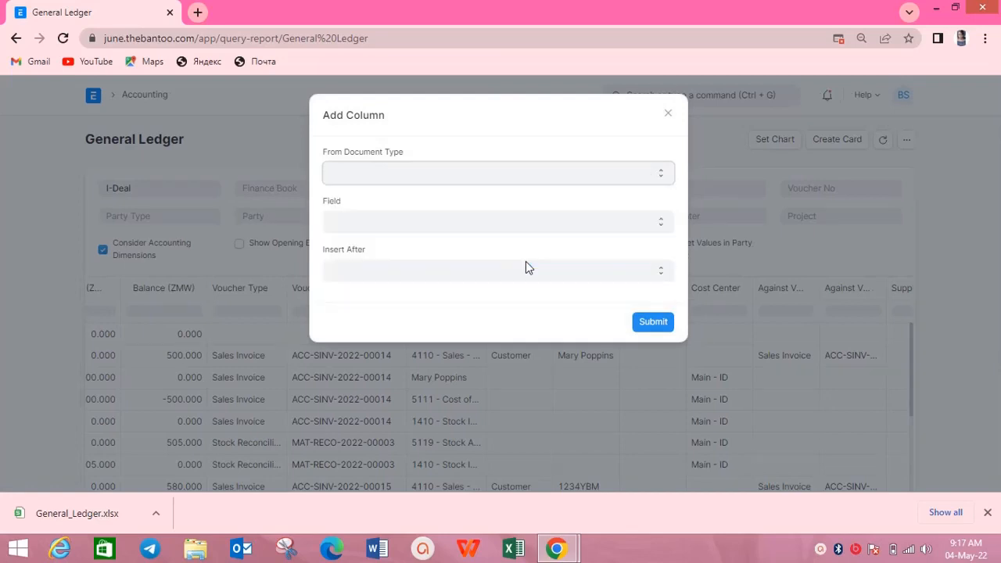
click(659, 224)
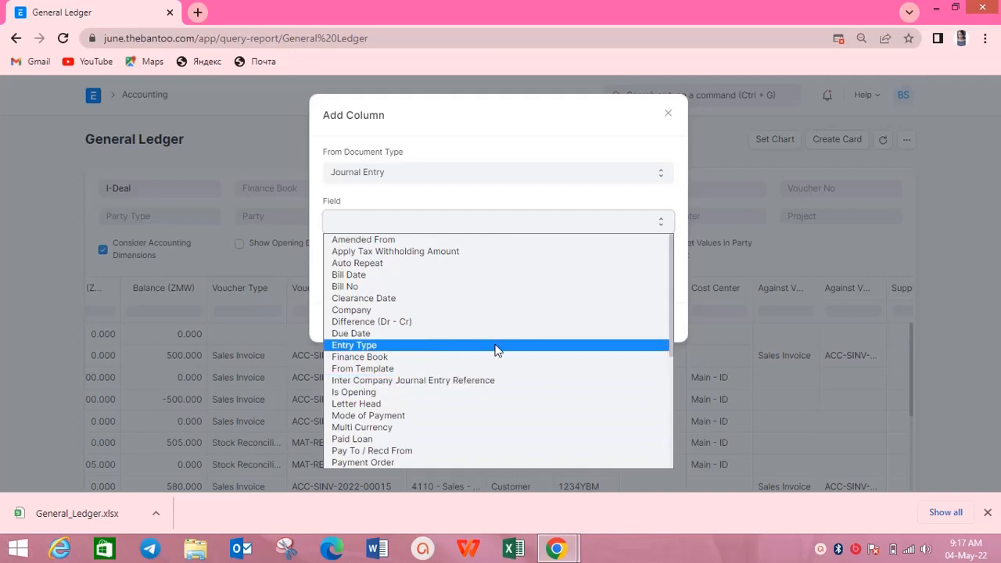
click(737, 232)
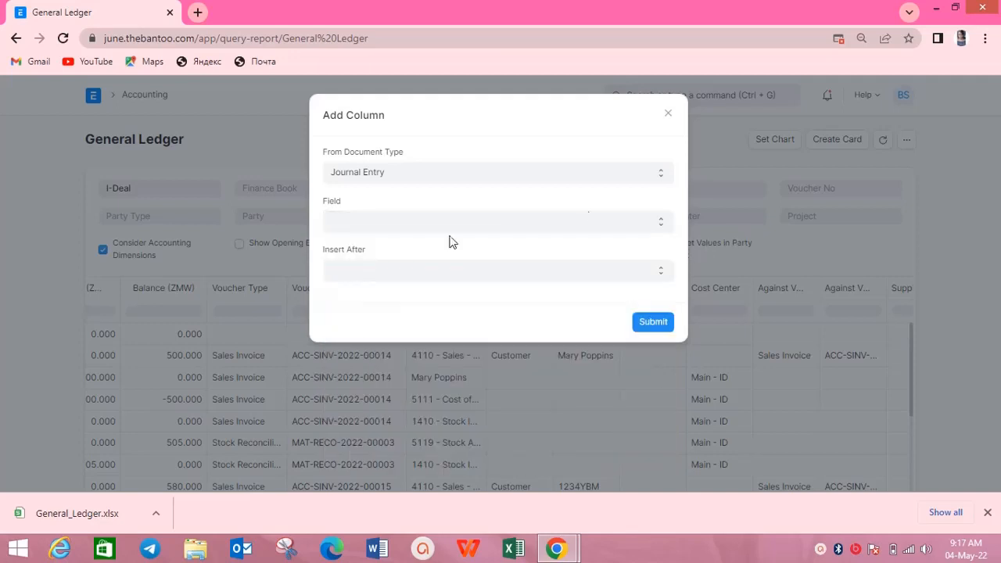
click(668, 113)
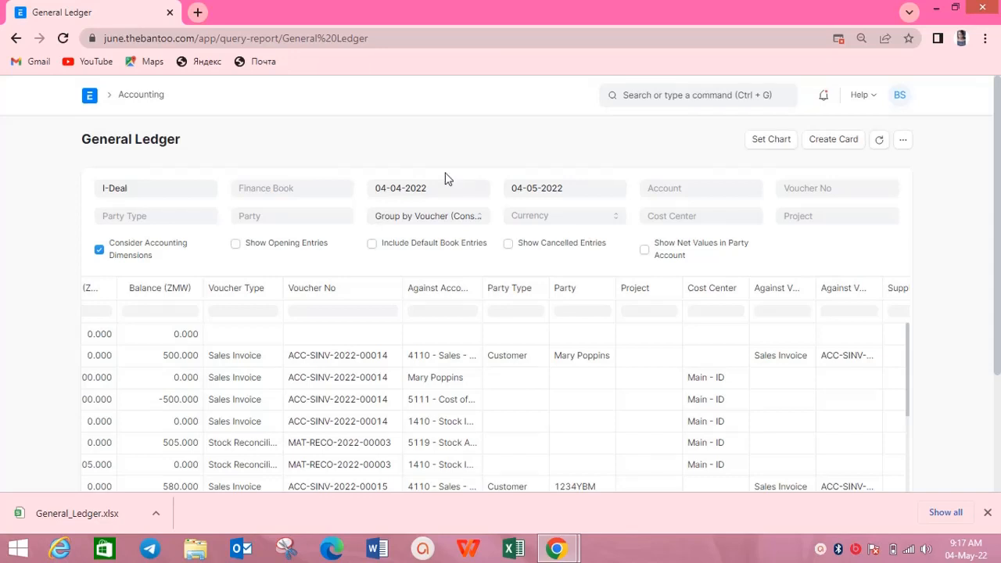
Leave the General Ledger report and return to the Home workspace's shortcuts
click(91, 97)
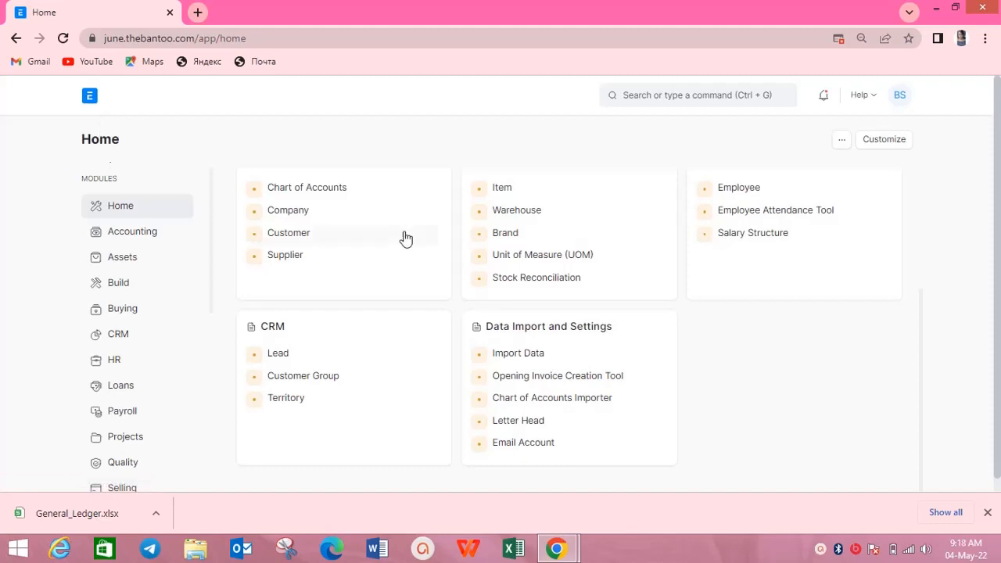
scroll(402, 234, up, 3)
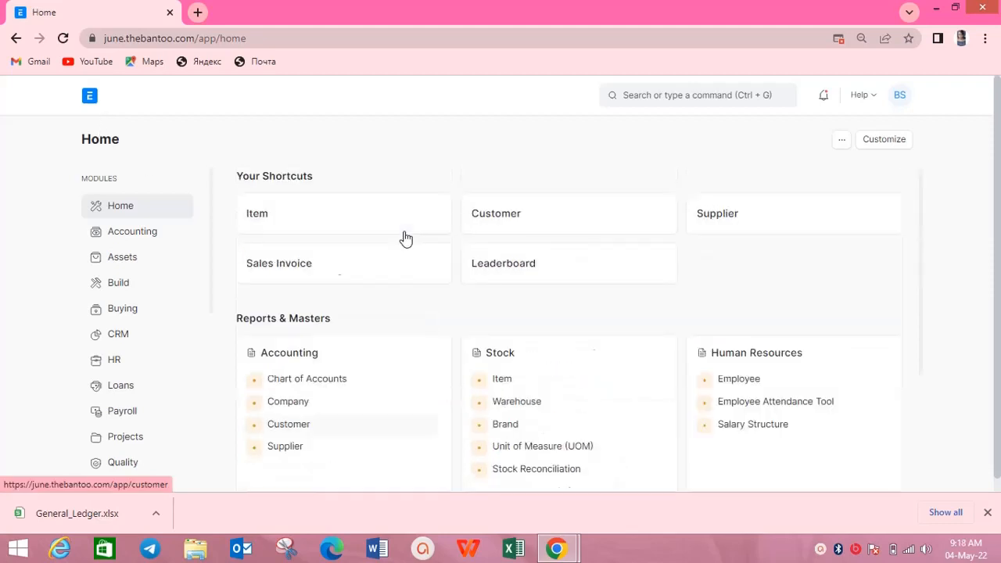